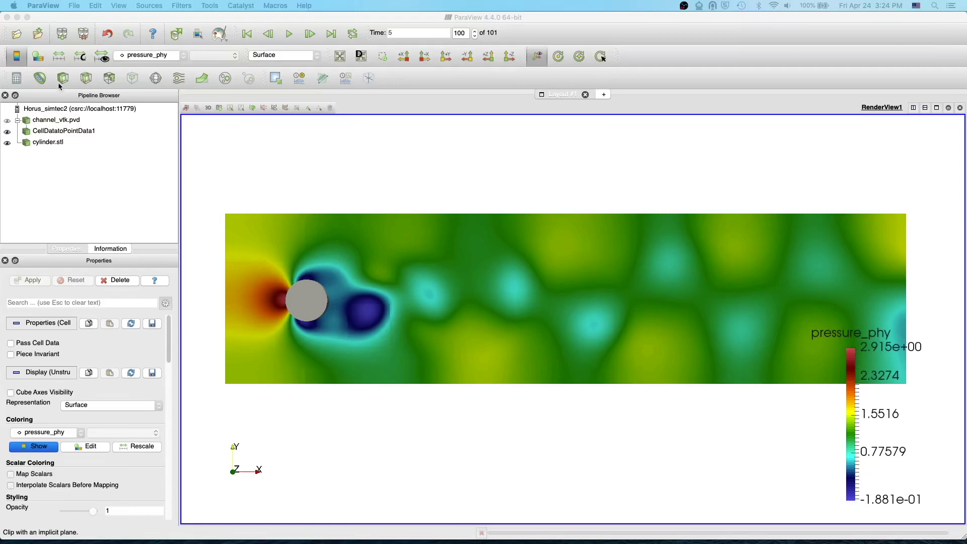
Step: Select CellDatatoPointData1 in the Pipeline Browser as the input for a new filter
click(63, 132)
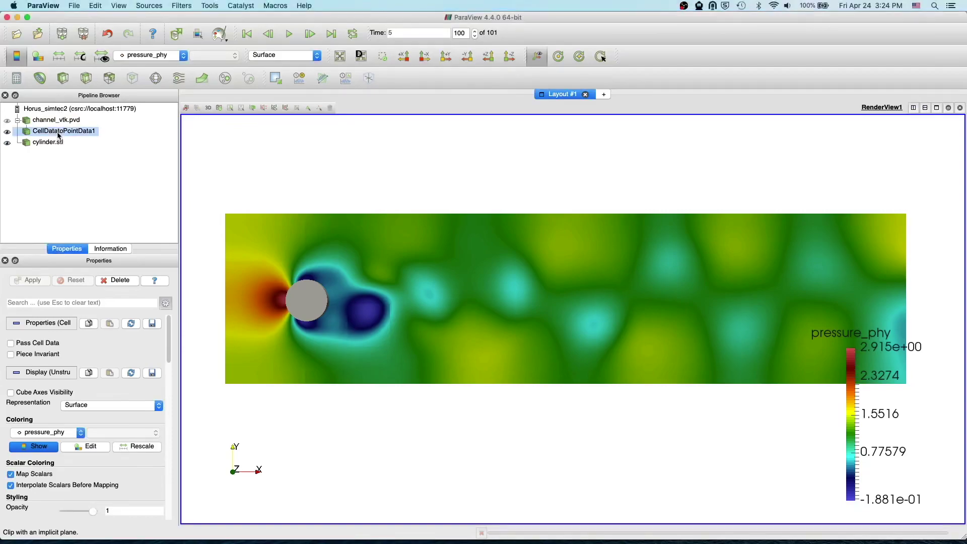
Step: Add a Clip filter on CellDatatoPointData1, apply it at x = 0.82, and enable Inside Out
click(63, 82)
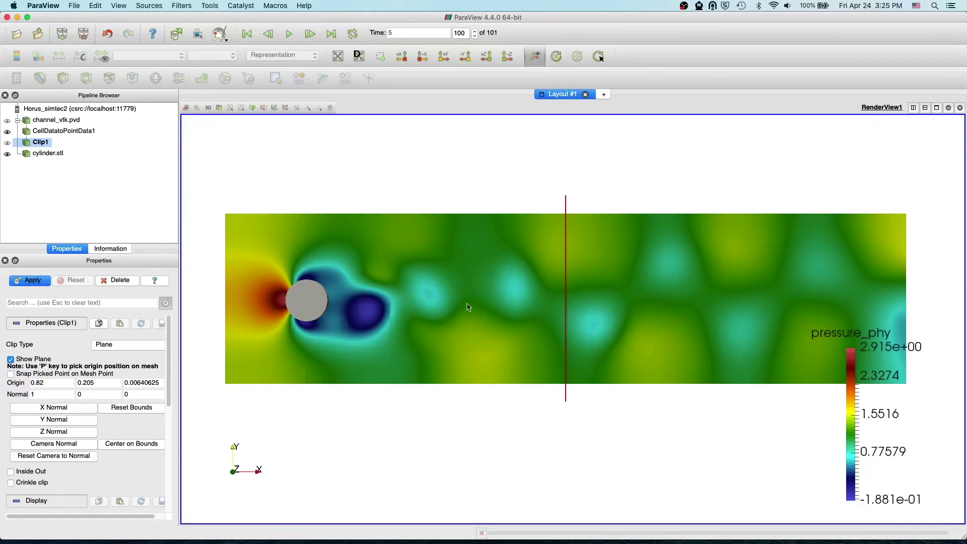
click(36, 287)
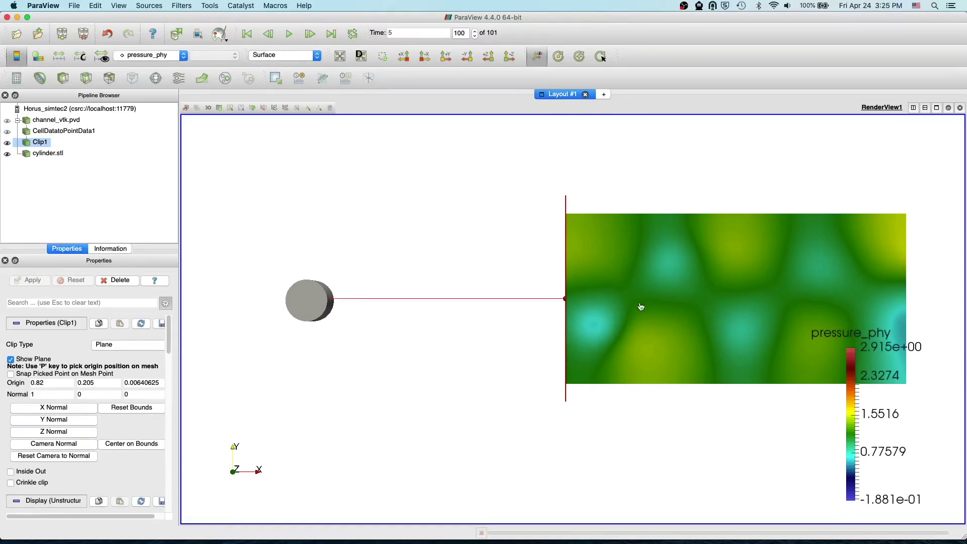
click(11, 472)
Step: Apply the inverted clip and set its plane normal to Y (0, 1, 0)
click(31, 280)
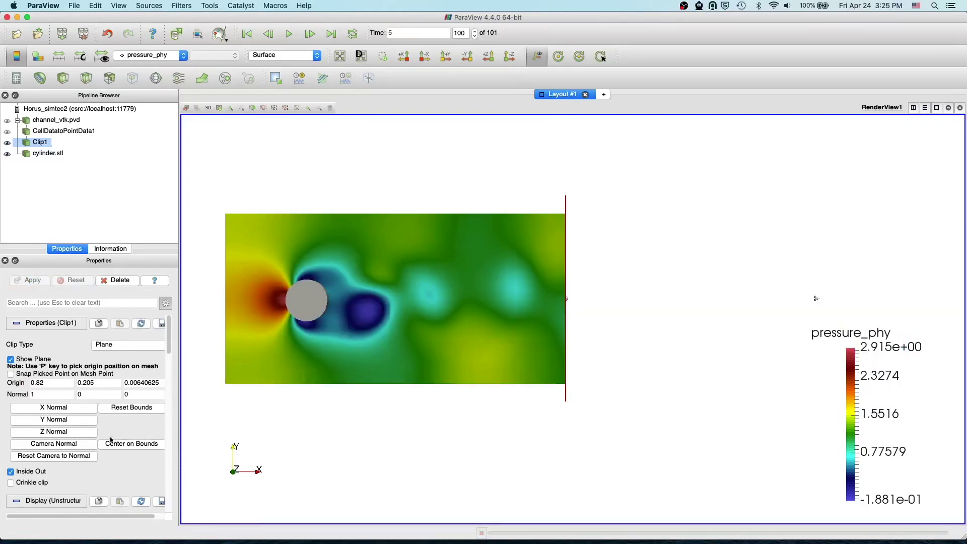
click(60, 420)
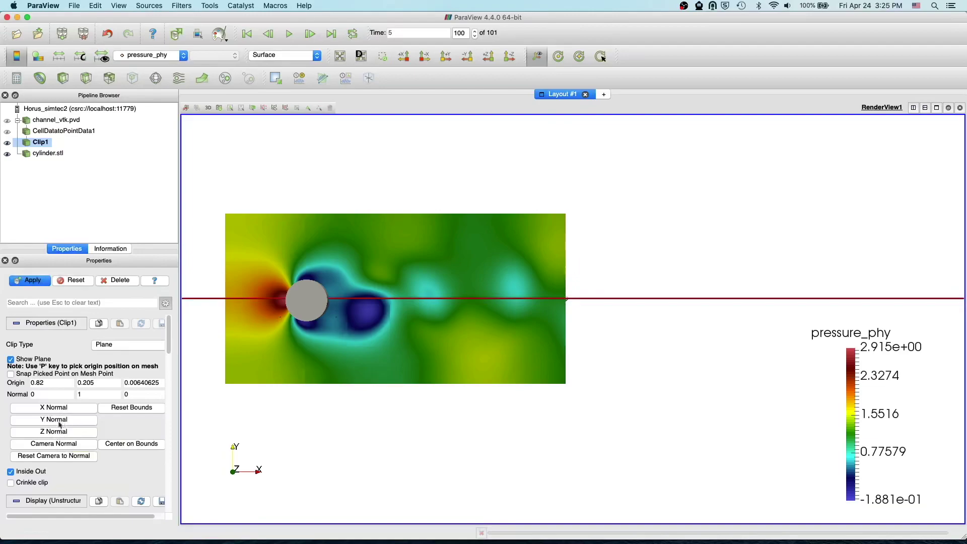
Step: Apply the horizontal clip at y = 0.205, briefly toggling the plane outline off and on
click(39, 285)
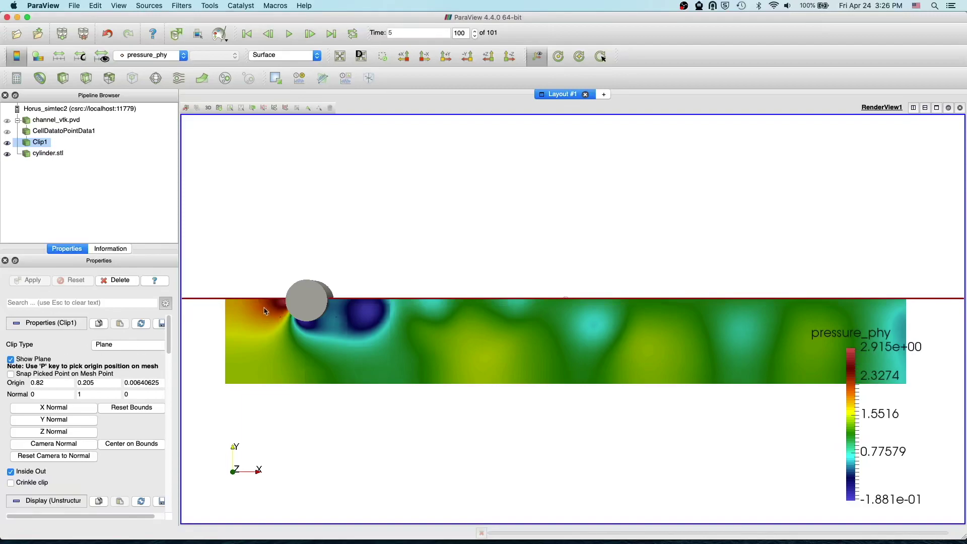
click(21, 361)
click(21, 361)
click(111, 347)
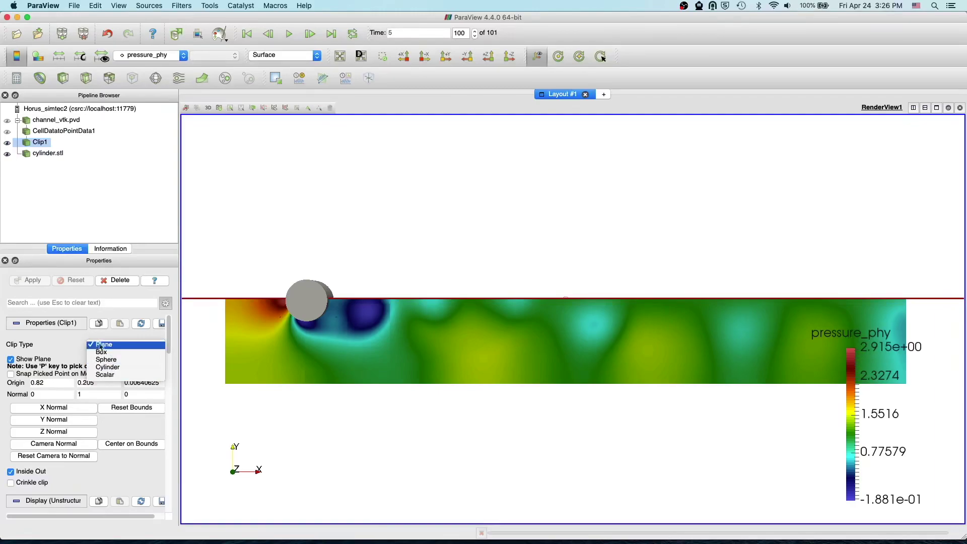
Step: Change the clip to a Box shrunk to 0.2689 in x around the cylinder, apply, and view from -Z
click(102, 352)
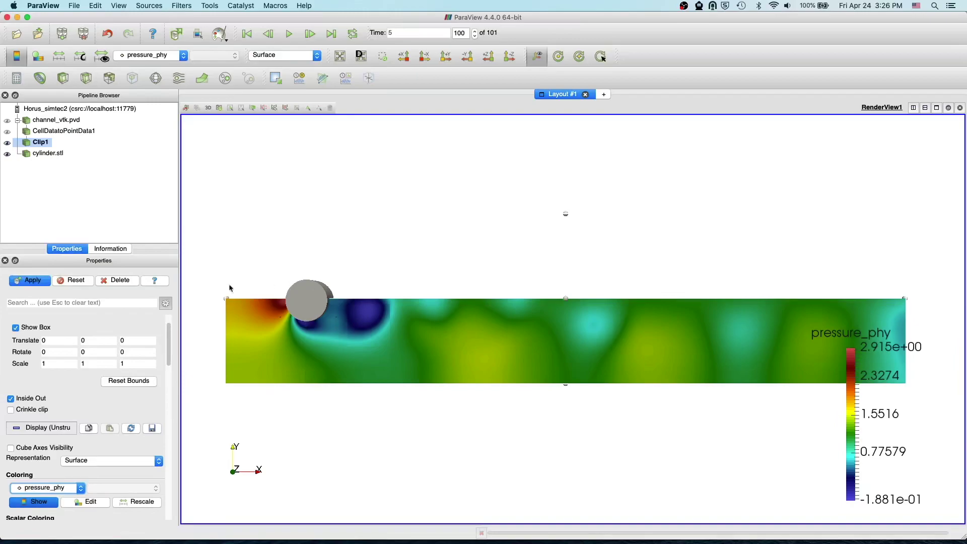
drag(906, 299, 772, 299)
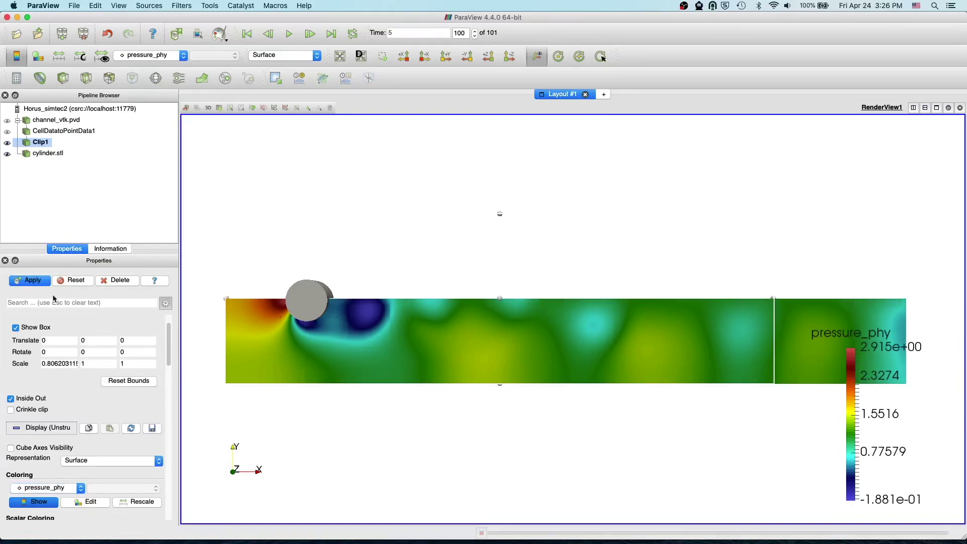
drag(773, 299, 408, 303)
click(37, 287)
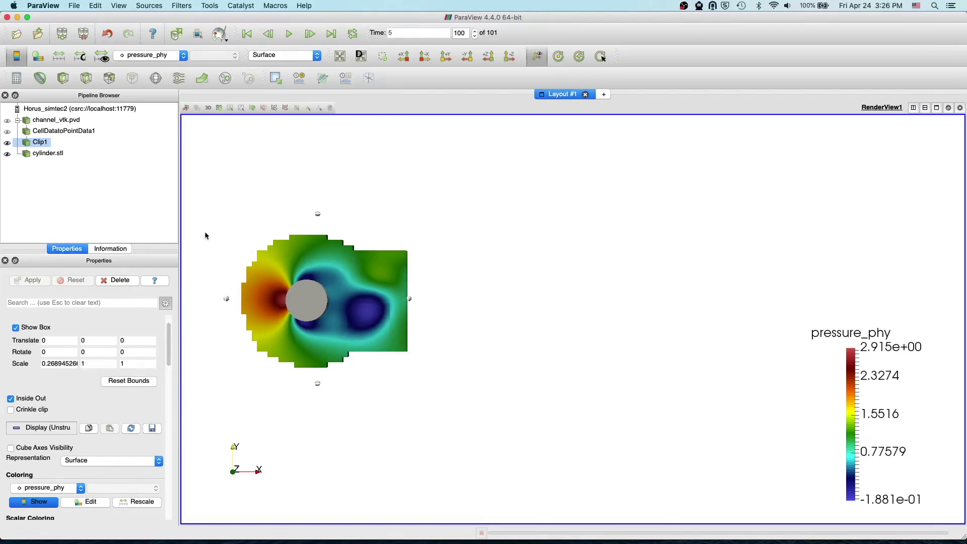
drag(225, 187, 272, 275)
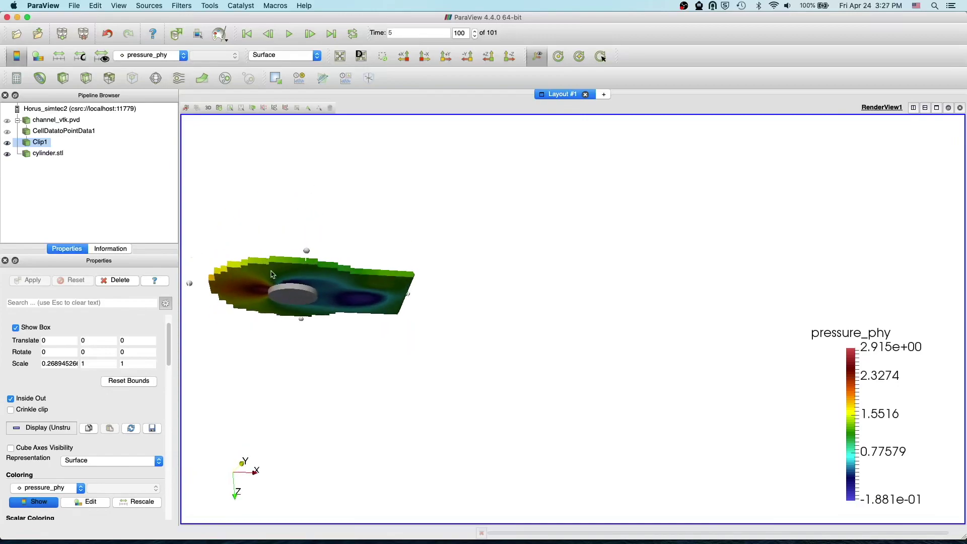
click(509, 57)
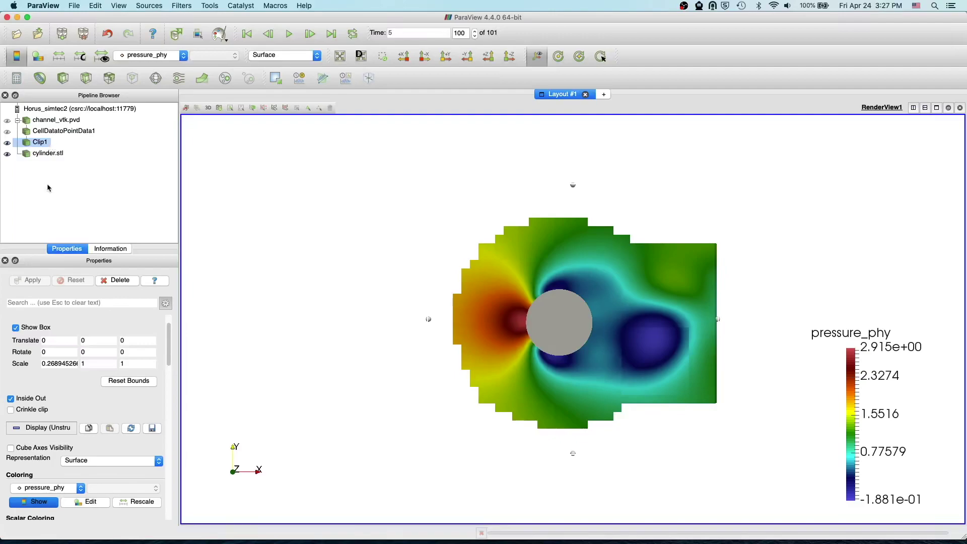
scroll(71, 405, up, 3)
Step: Switch Clip1 back to a Plane with X normal and apply it to show the wide wake
click(141, 344)
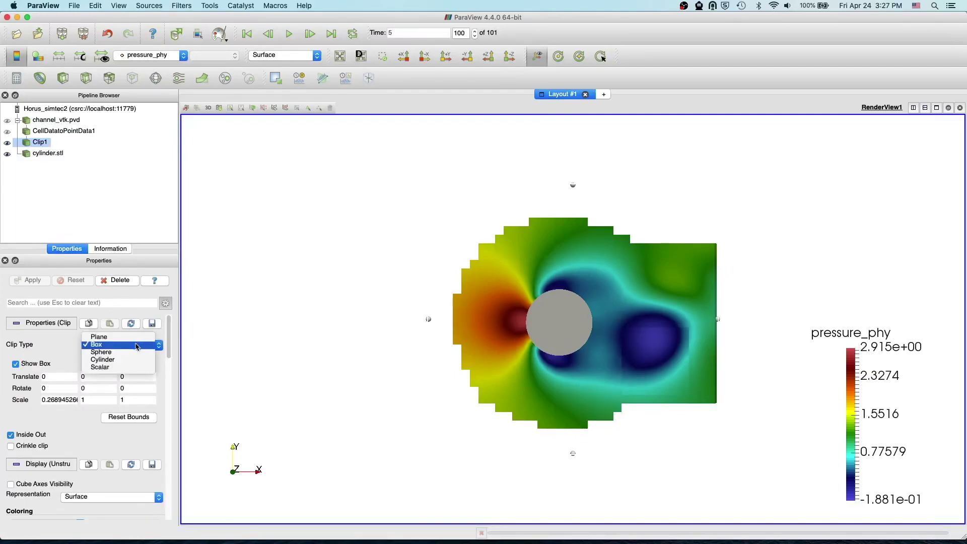
click(124, 340)
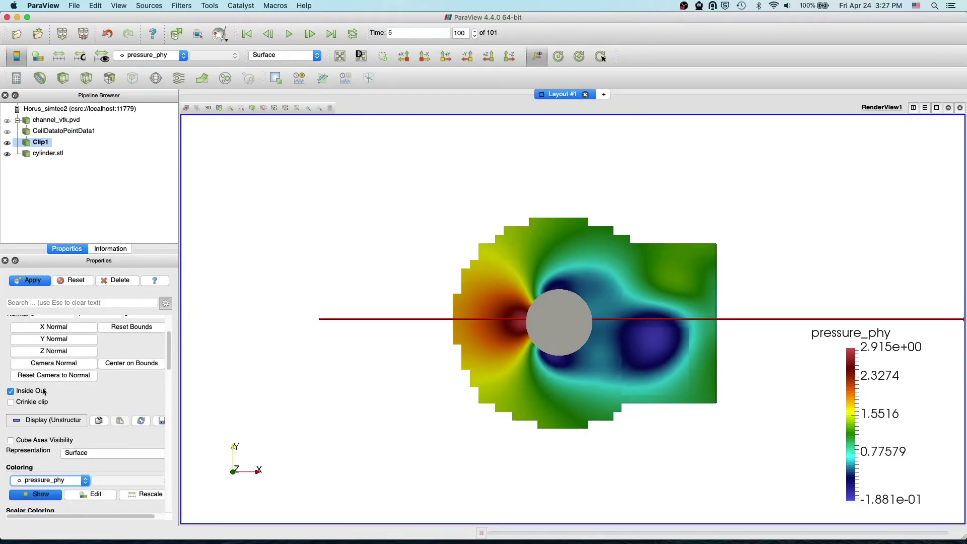
click(62, 327)
click(31, 282)
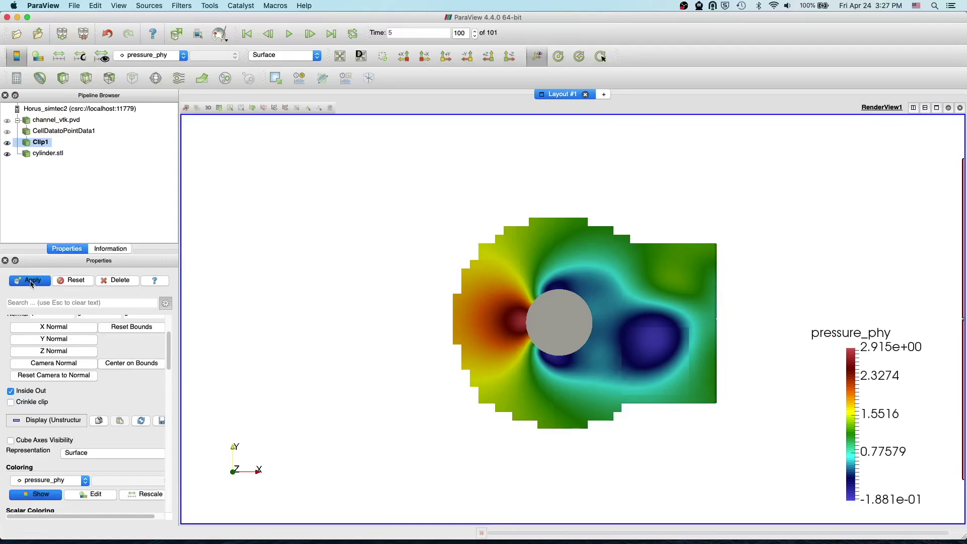
click(31, 282)
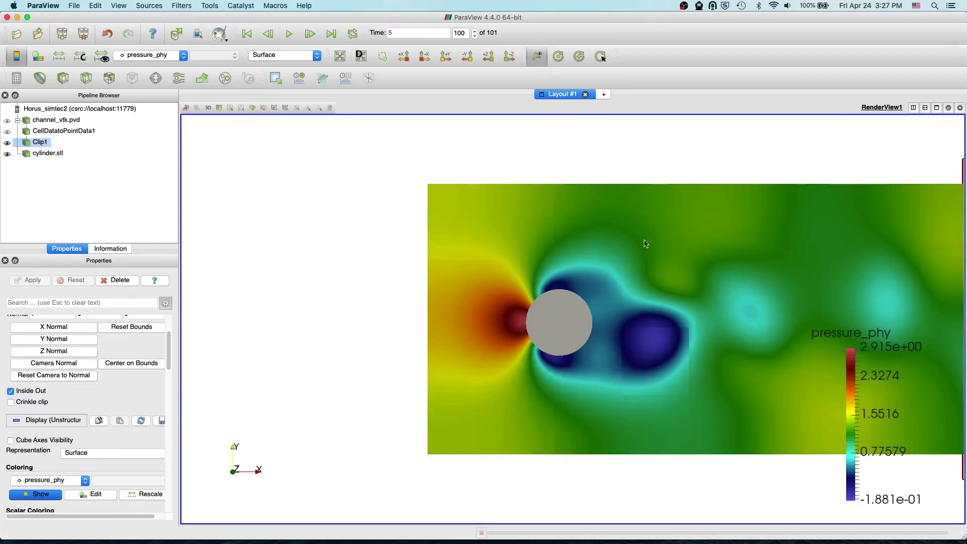
Step: Display Clip1 as Surface With Edges, adjusting the view around the cylinder and wake
drag(644, 242, 351, 238)
drag(435, 169, 382, 172)
click(285, 56)
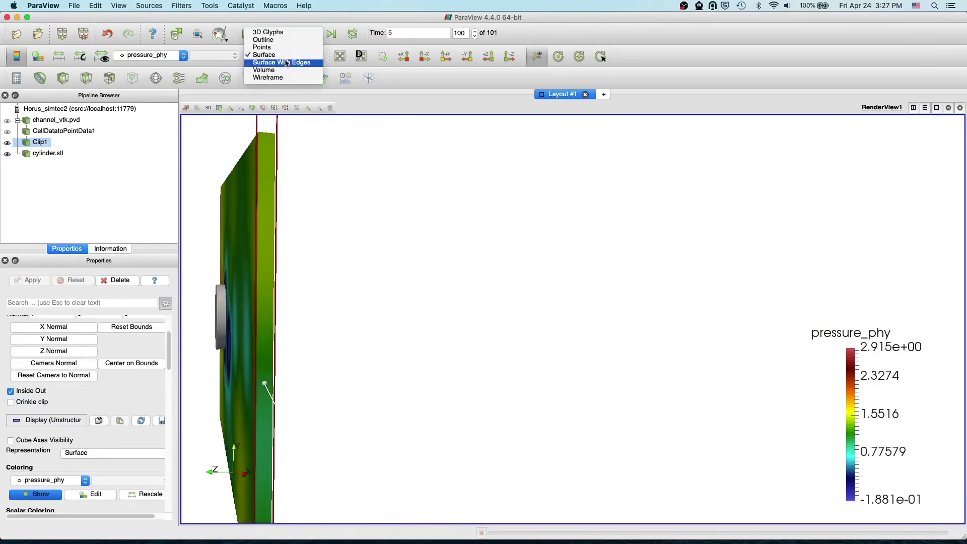
click(283, 64)
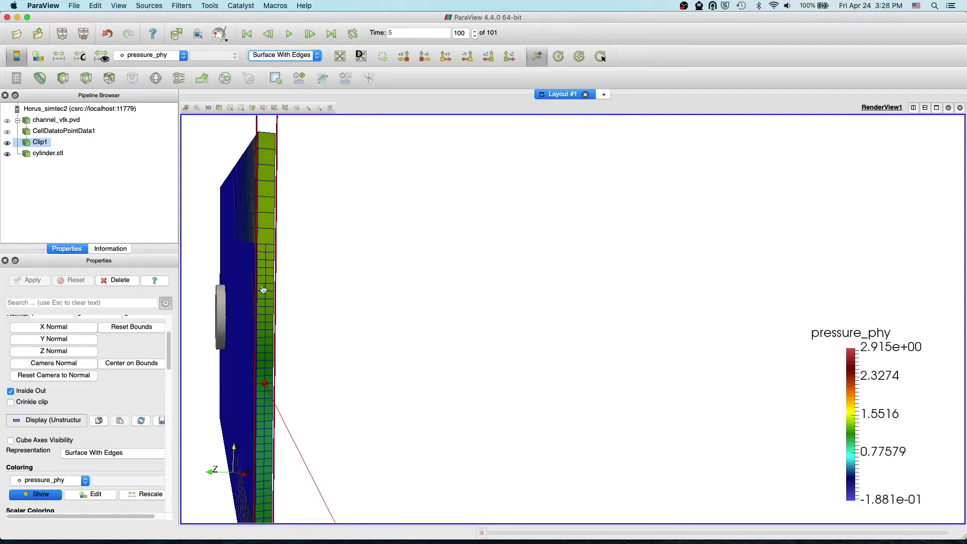
drag(324, 283, 404, 284)
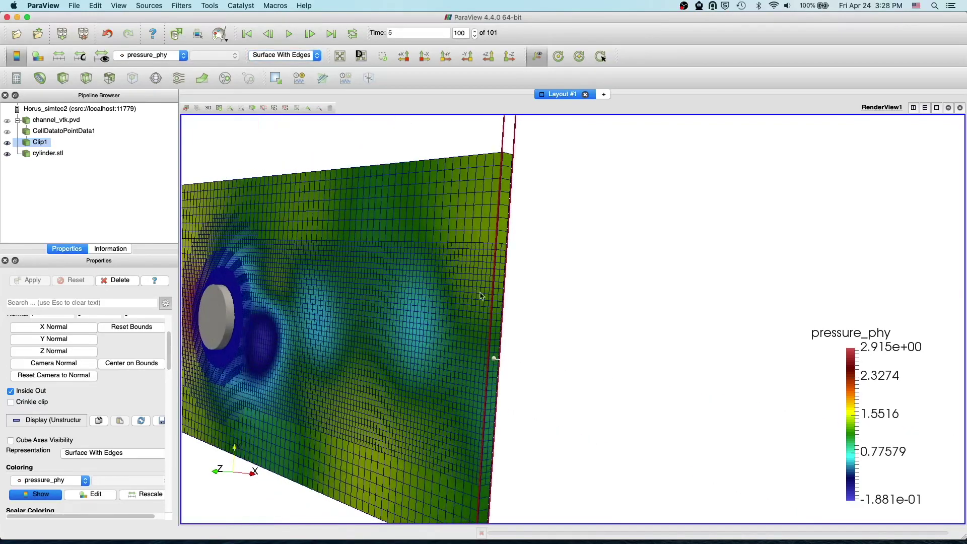
Step: Move the Clip1 plane left through the channel mesh and apply it
drag(494, 304, 1, 68)
drag(308, 170, 190, 155)
drag(280, 180, 167, 212)
click(14, 283)
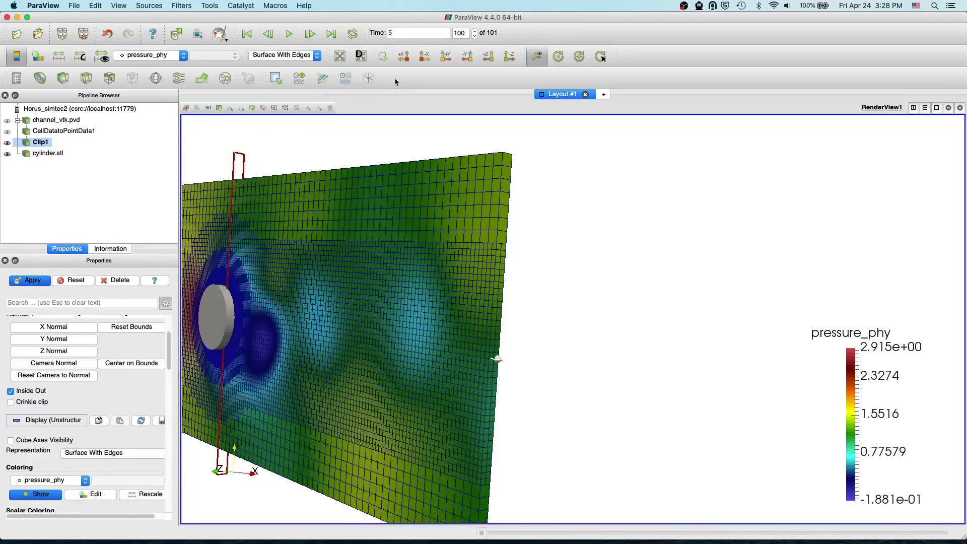
click(29, 280)
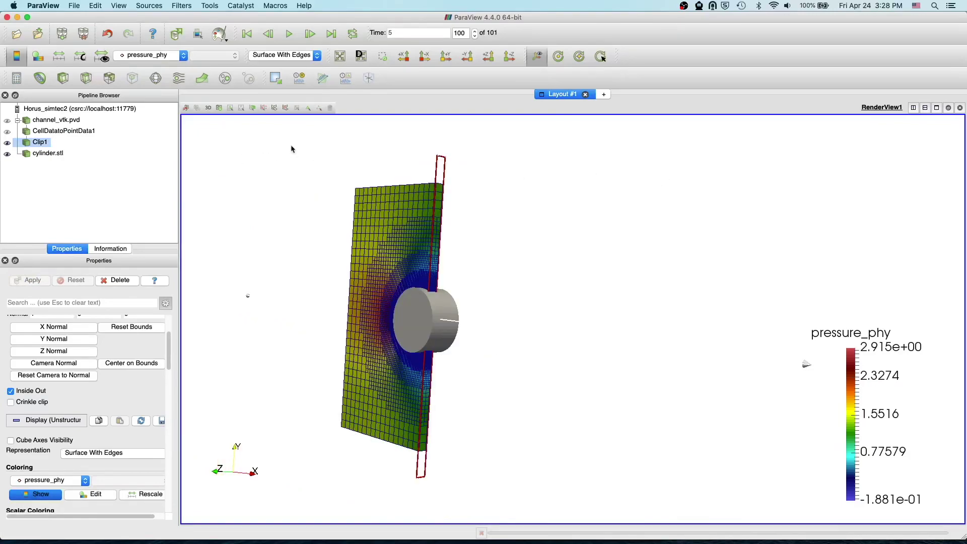
Step: Inspect the half plate beside the cylinder from several angles, then reselect CellDatatoPointData1
drag(322, 172, 306, 218)
drag(213, 172, 352, 273)
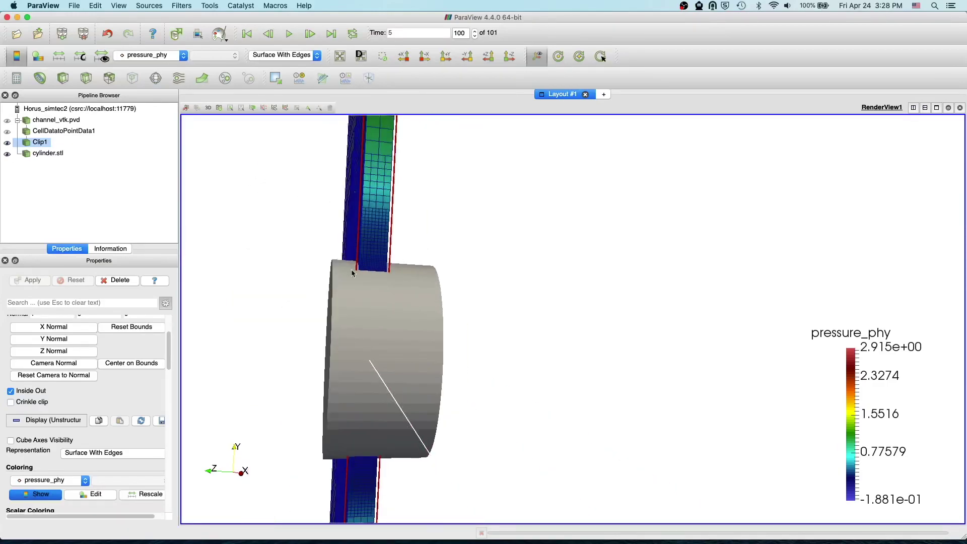
drag(377, 268, 356, 261)
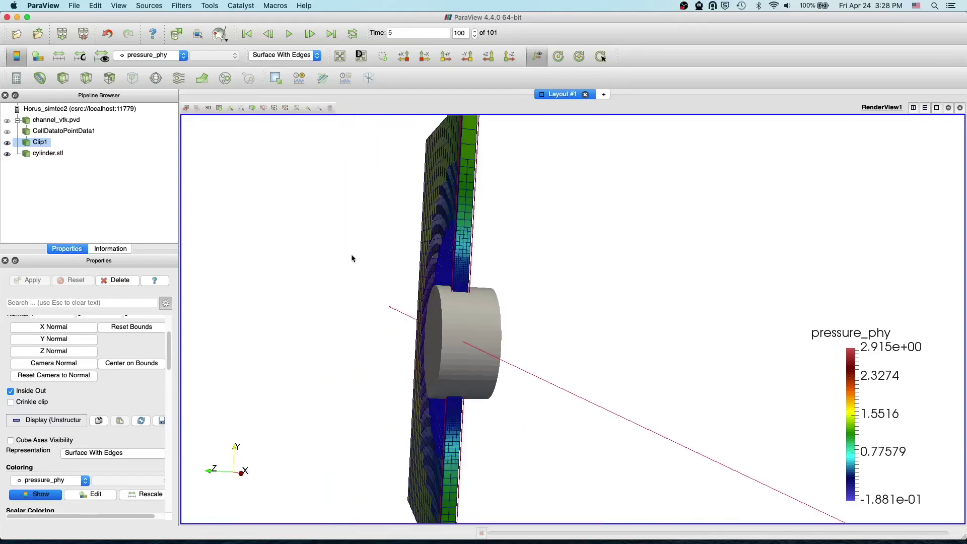
drag(342, 252, 372, 245)
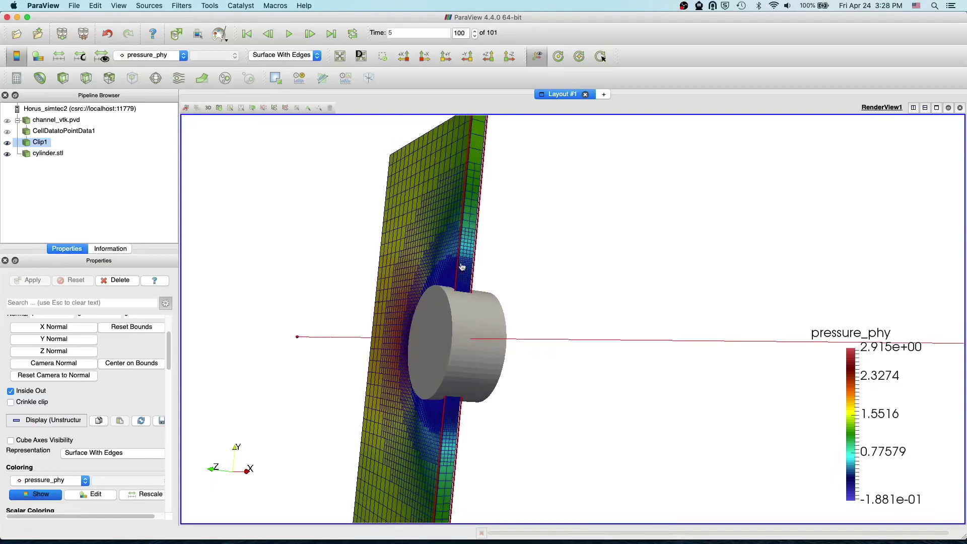
mouse_move(331, 228)
mouse_down()
mouse_move(271, 239)
mouse_move(338, 231)
mouse_up()
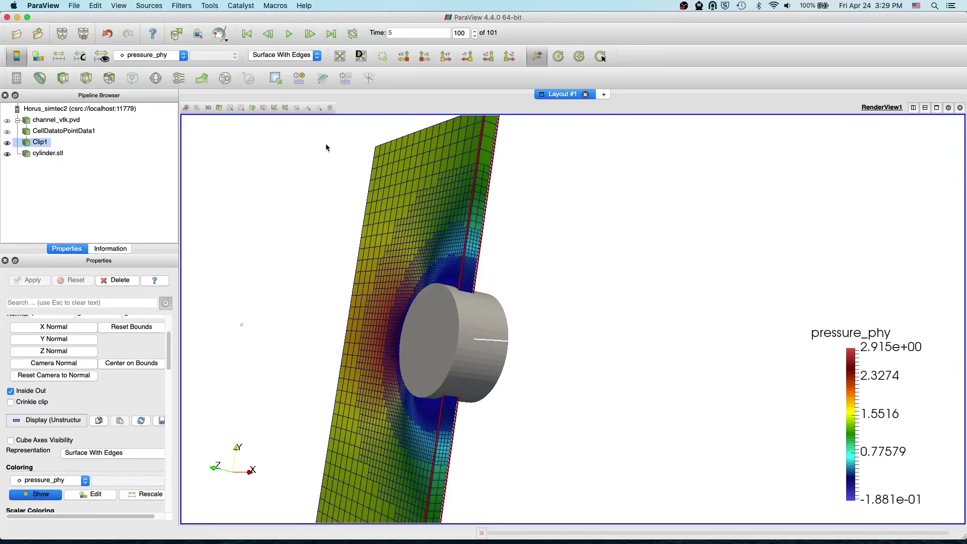
click(64, 131)
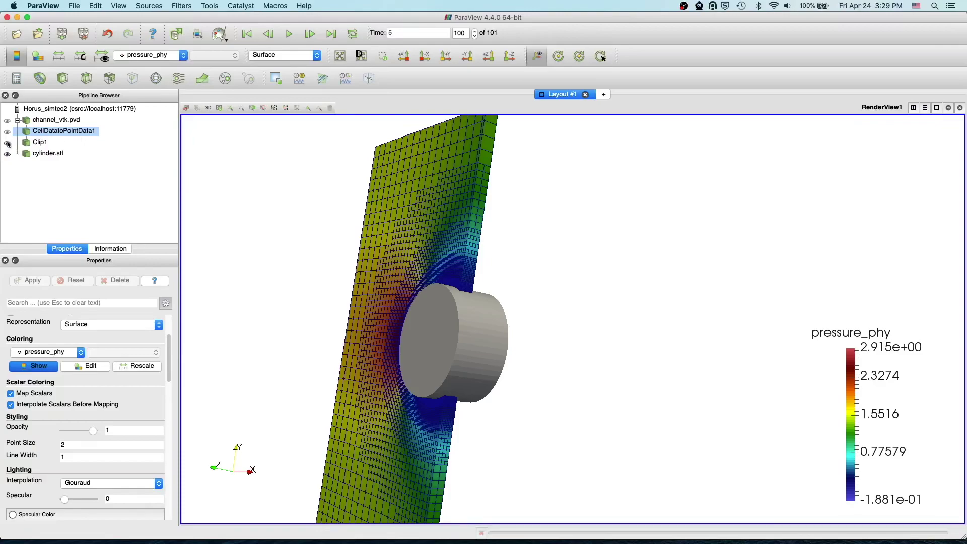
Step: Add a Slice1 filter to CellDatatoPointData1 with a Z-normal plane, hiding Clip1 and viewing along -Z
click(86, 78)
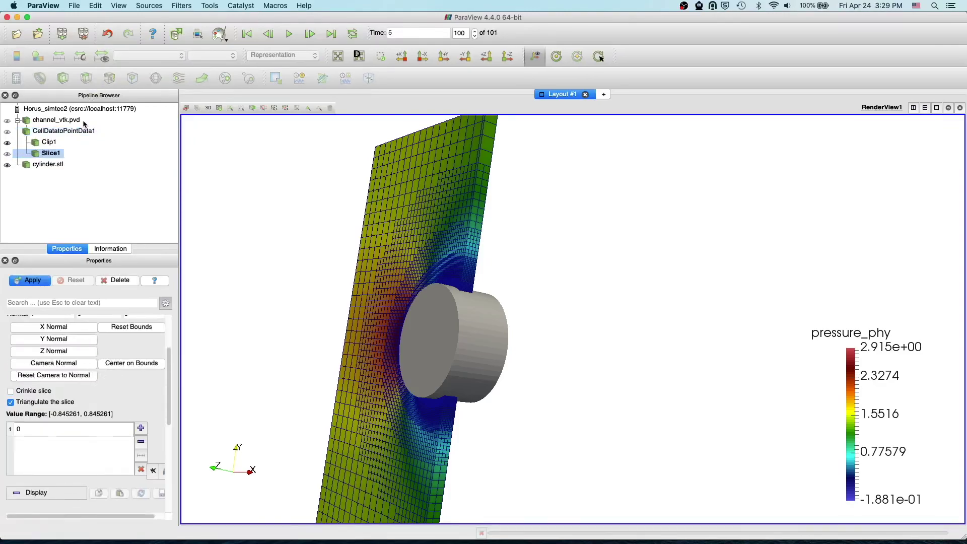
click(40, 282)
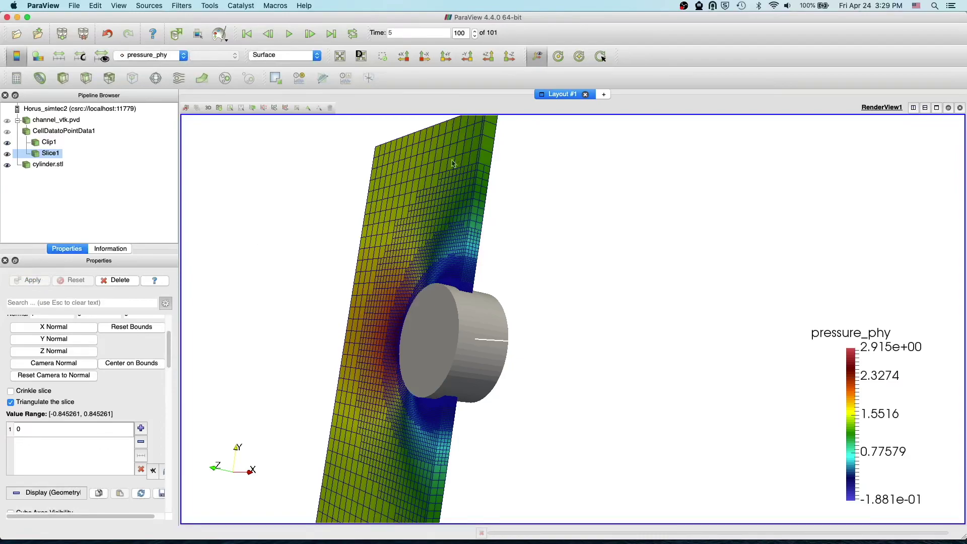
click(7, 142)
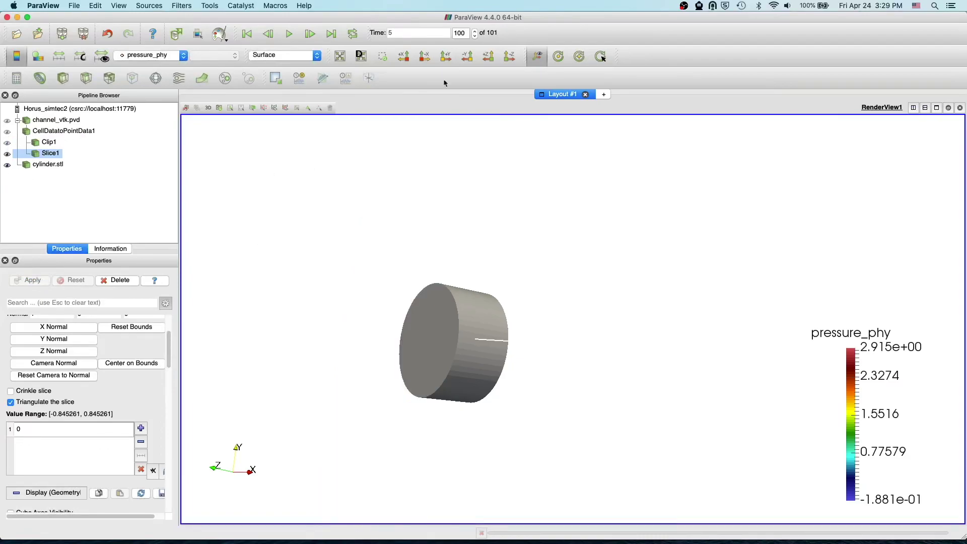
click(510, 61)
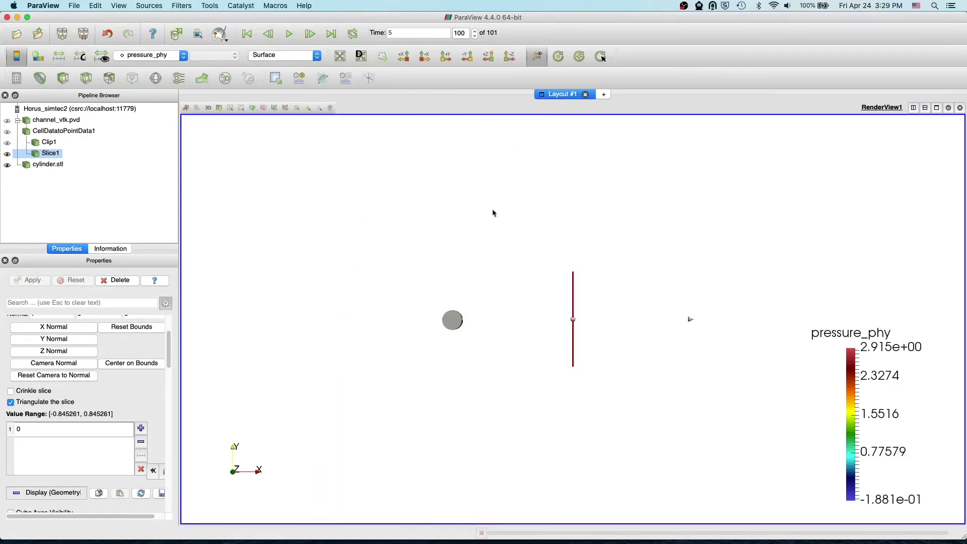
drag(478, 209, 548, 215)
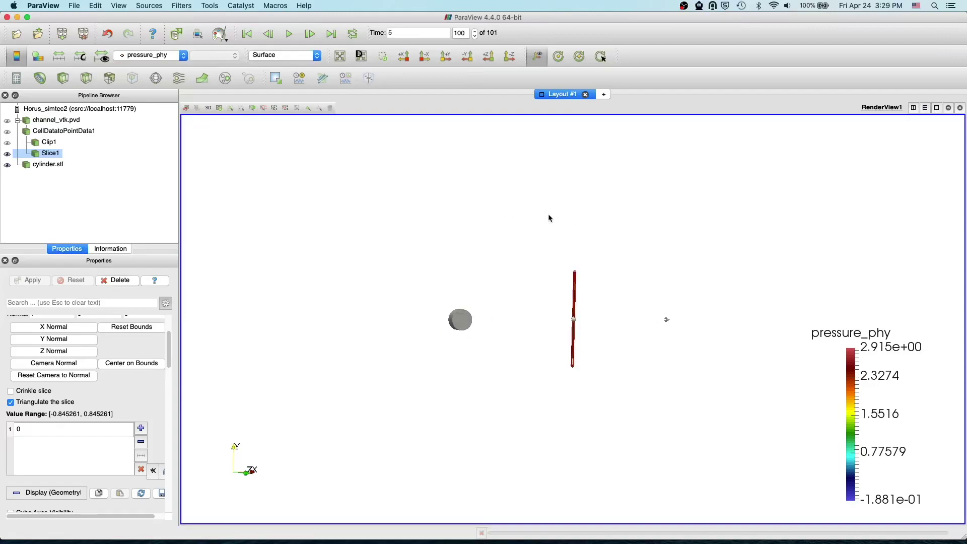
click(73, 353)
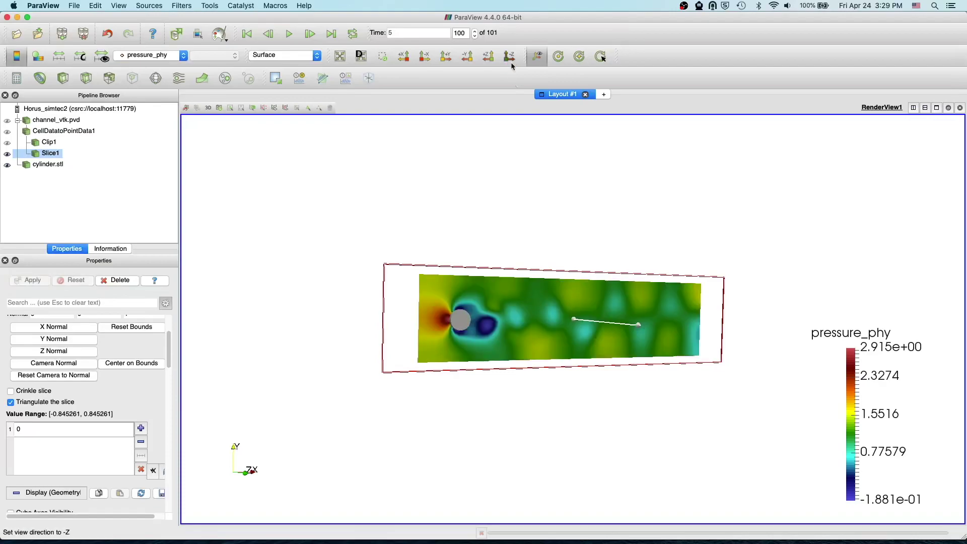
Step: Frame the pressure_phy slice face-on from -Z and hide its slice-plane outline
click(509, 57)
scroll(483, 196, up, 5)
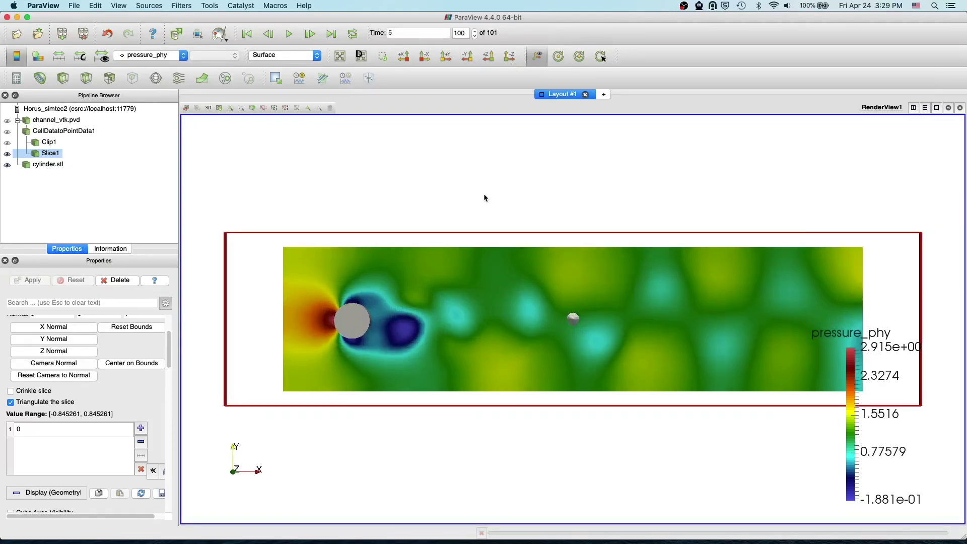
drag(477, 197, 458, 341)
scroll(402, 154, up, 5)
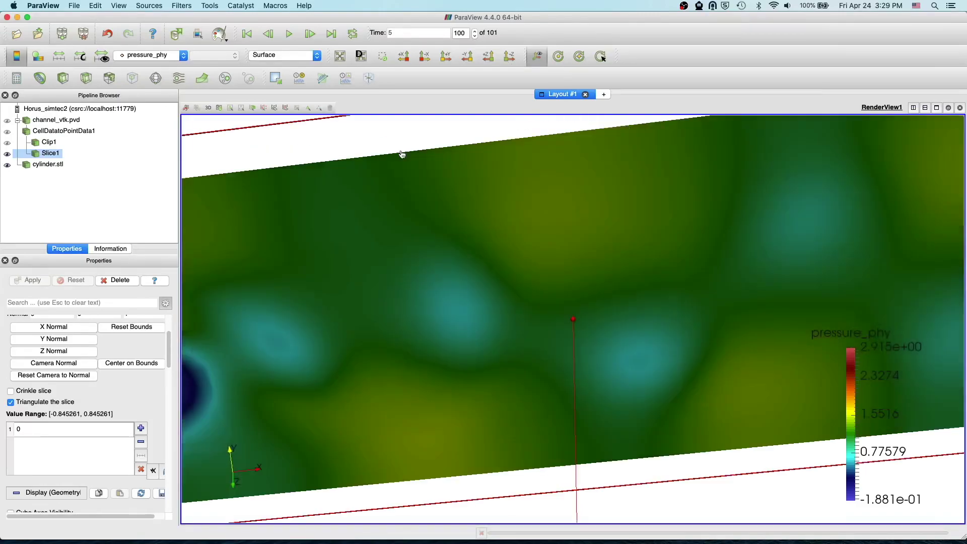
click(509, 56)
scroll(453, 213, up, 3)
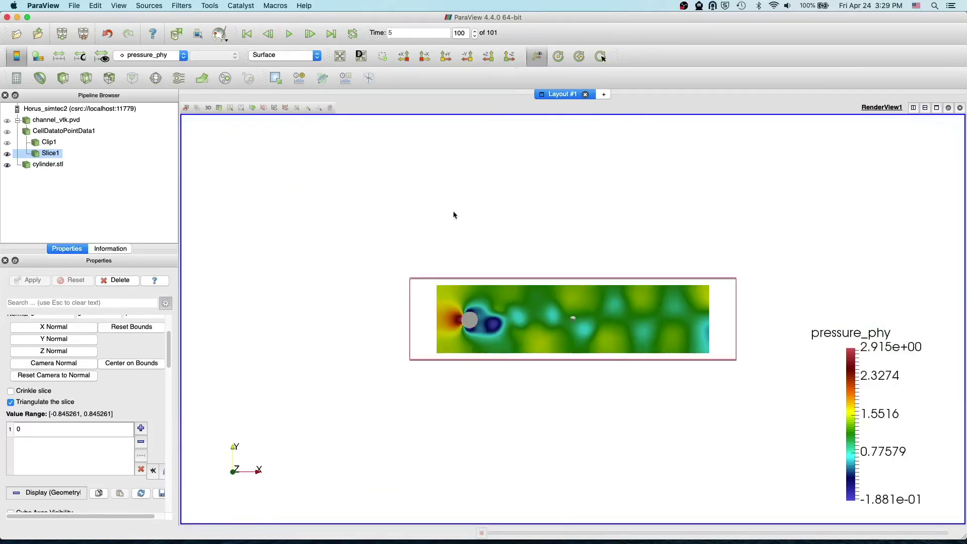
scroll(453, 213, up, 2)
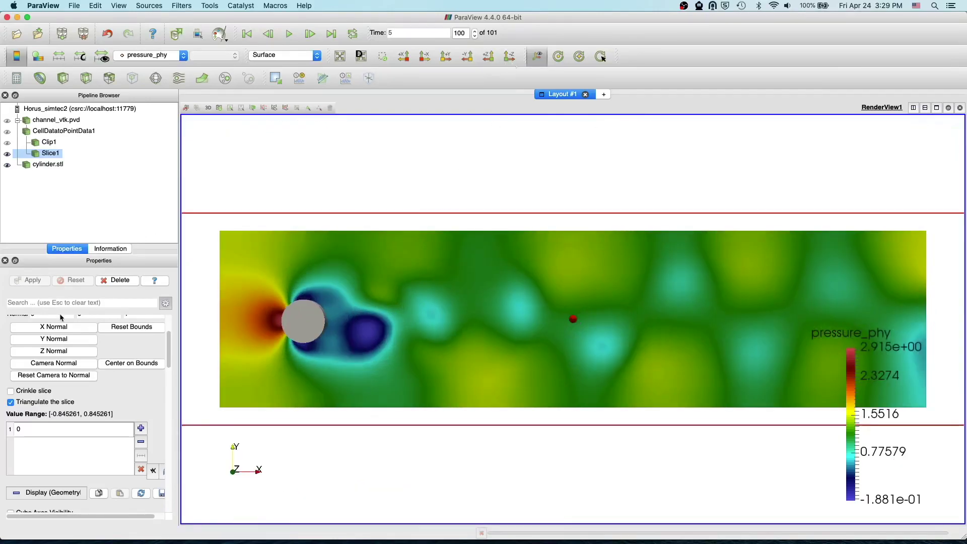
scroll(64, 388, up, 3)
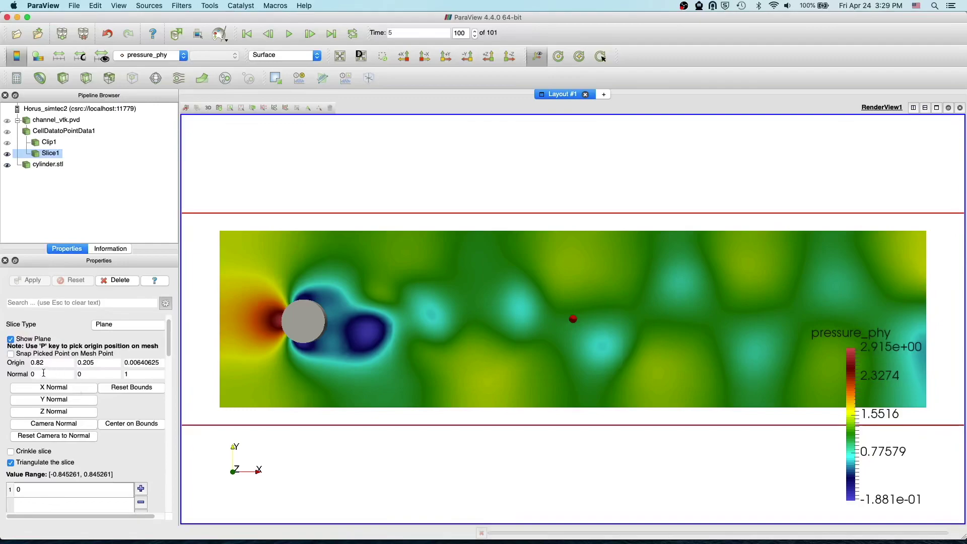
click(10, 339)
middle_drag(635, 275, 642, 209)
middle_drag(538, 269, 532, 301)
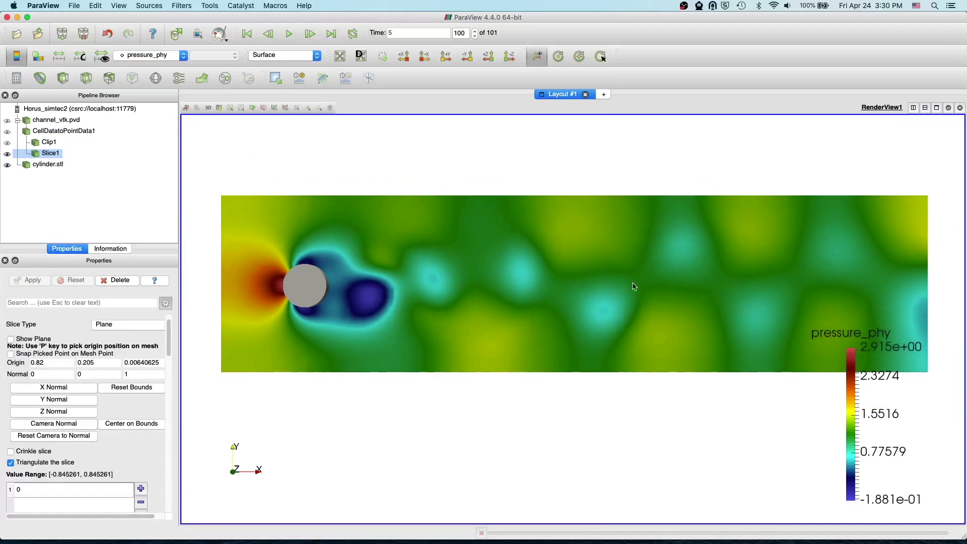